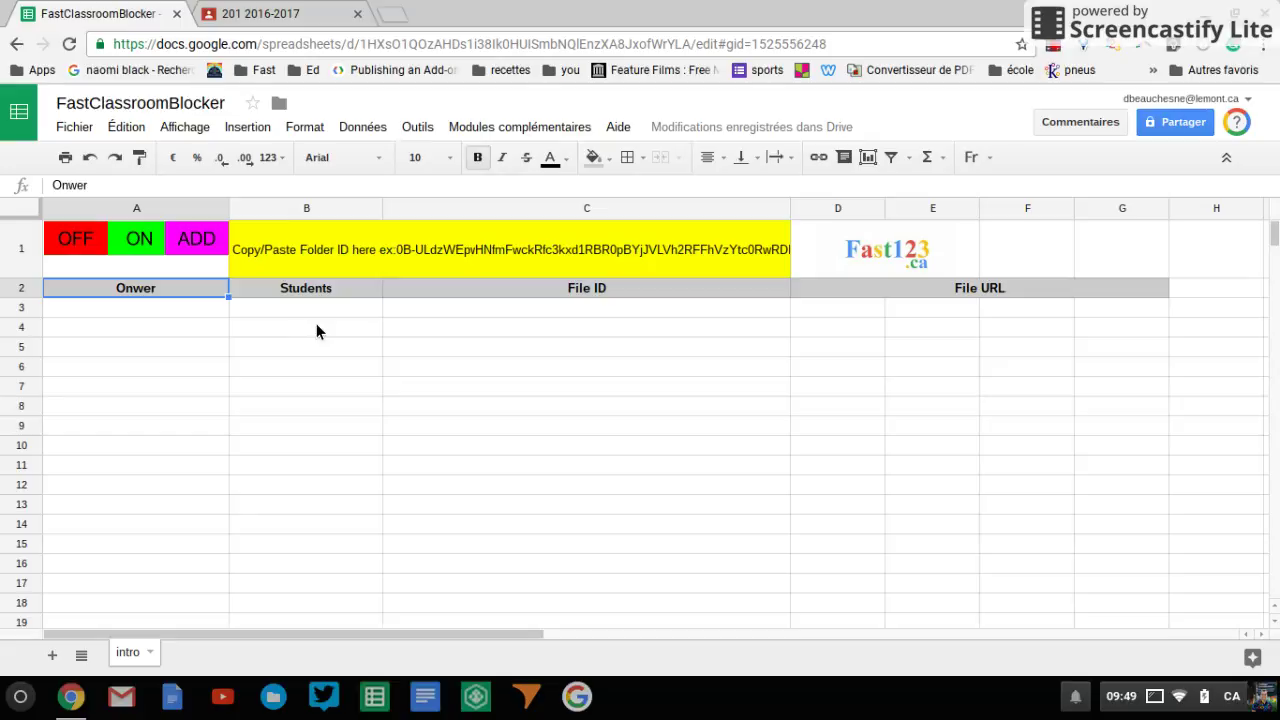
Step: Switch to Google Classroom and open the Drive folder holding the students' submissions for the Google Tableur assignment
left_click(316, 12)
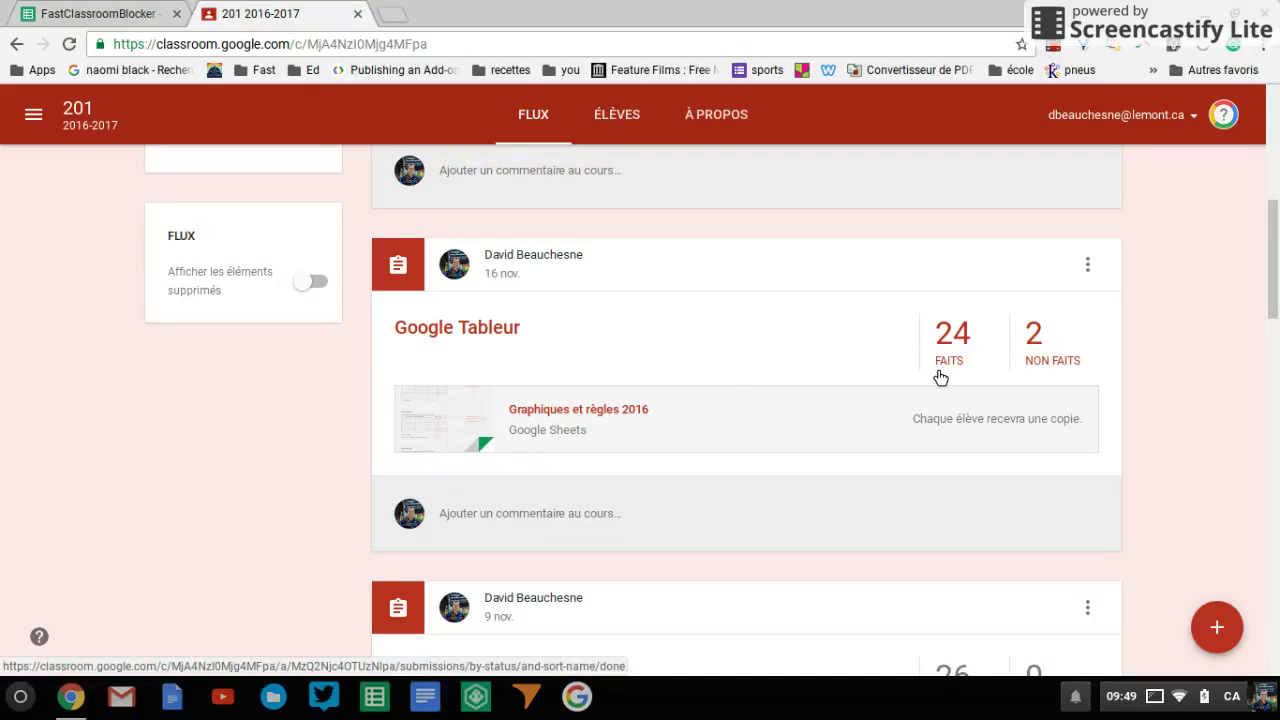
left_click(956, 342)
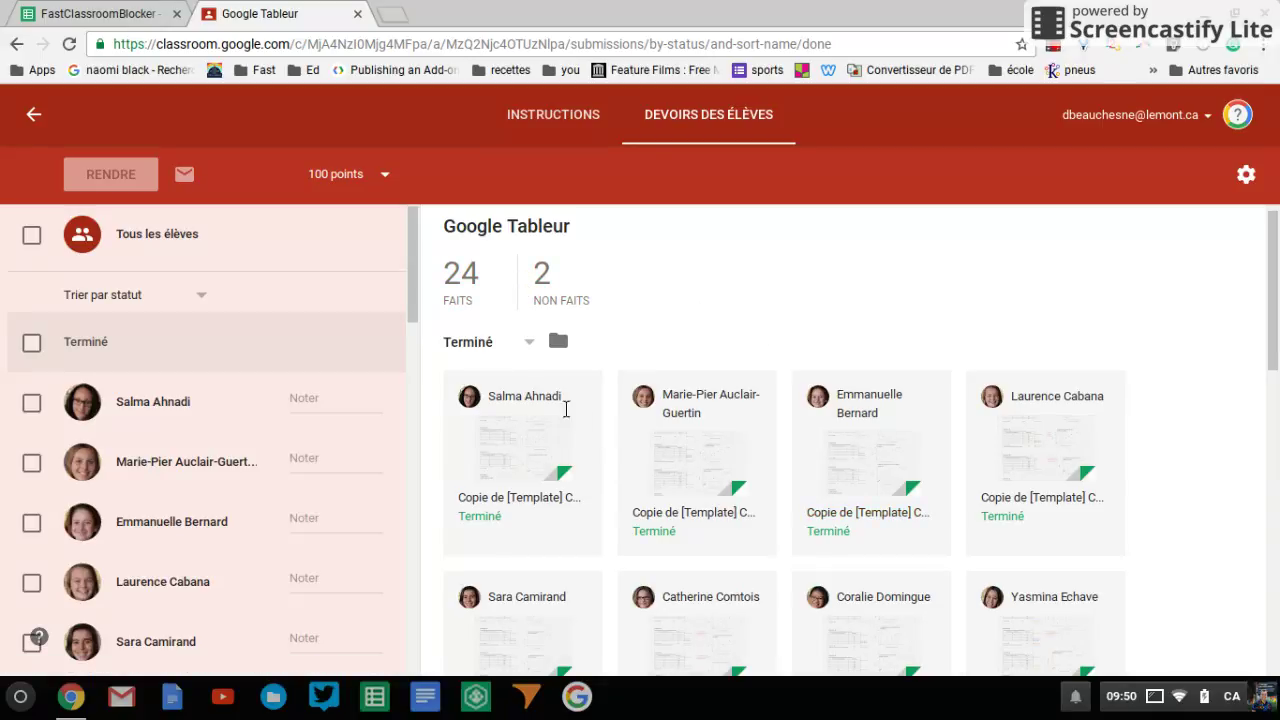
left_click(558, 342)
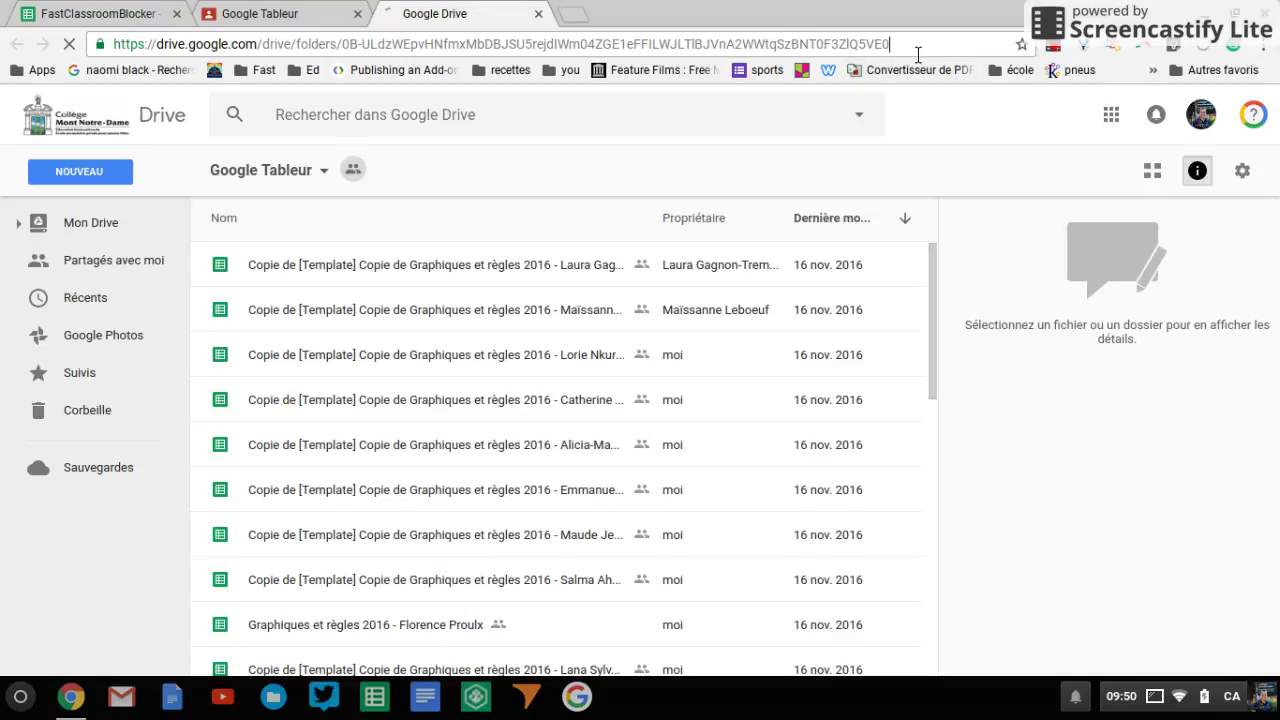
Step: Copy the Google Tableur folder's ID from the end of its Drive web address
left_click_drag(918, 54, 345, 55)
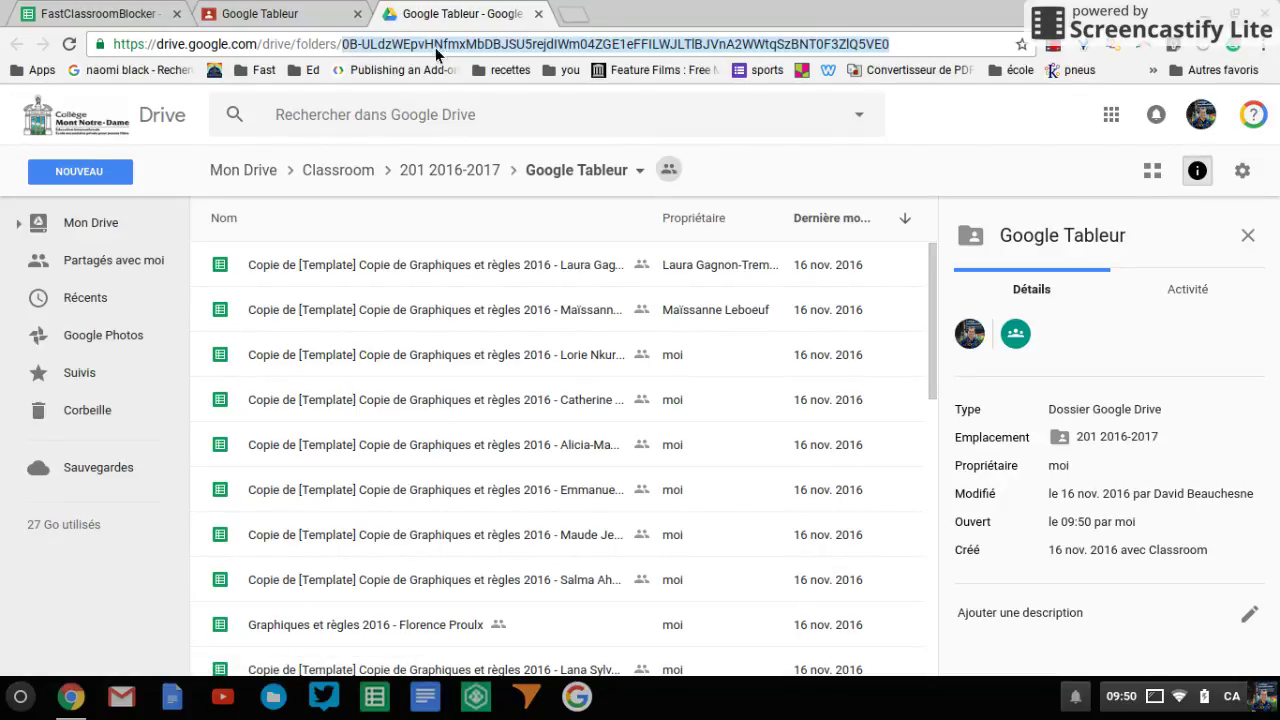
right_click(523, 42)
left_click(591, 128)
left_click_drag(935, 299, 927, 312)
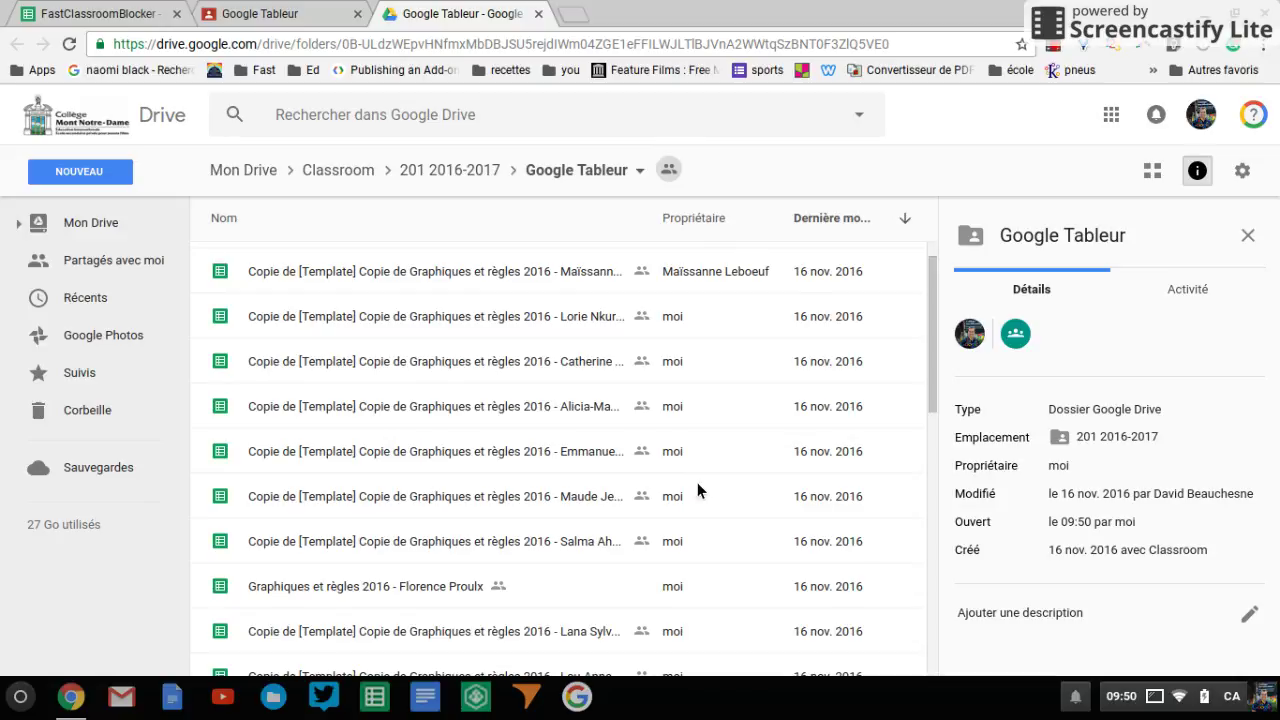
scroll(697, 483, "up", 1)
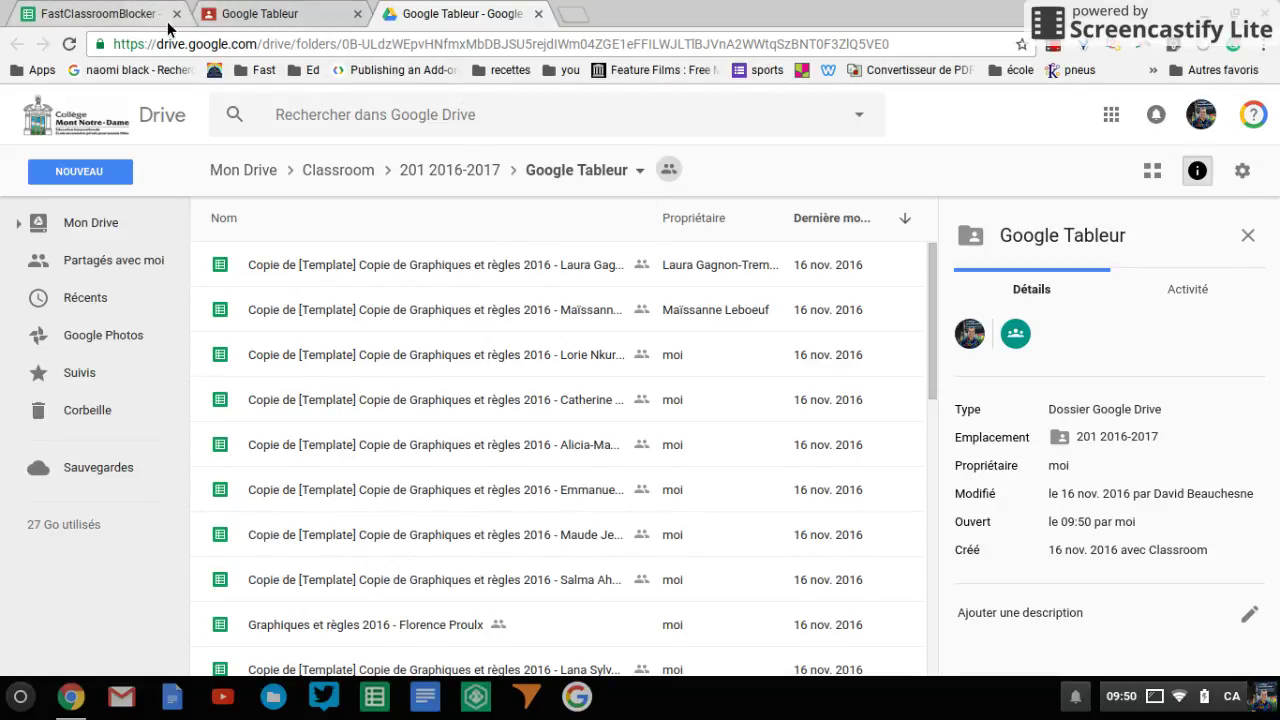
Step: Paste the copied folder ID into the yellow cell B1 of the FastClassroomBlocker spreadsheet
left_click(86, 10)
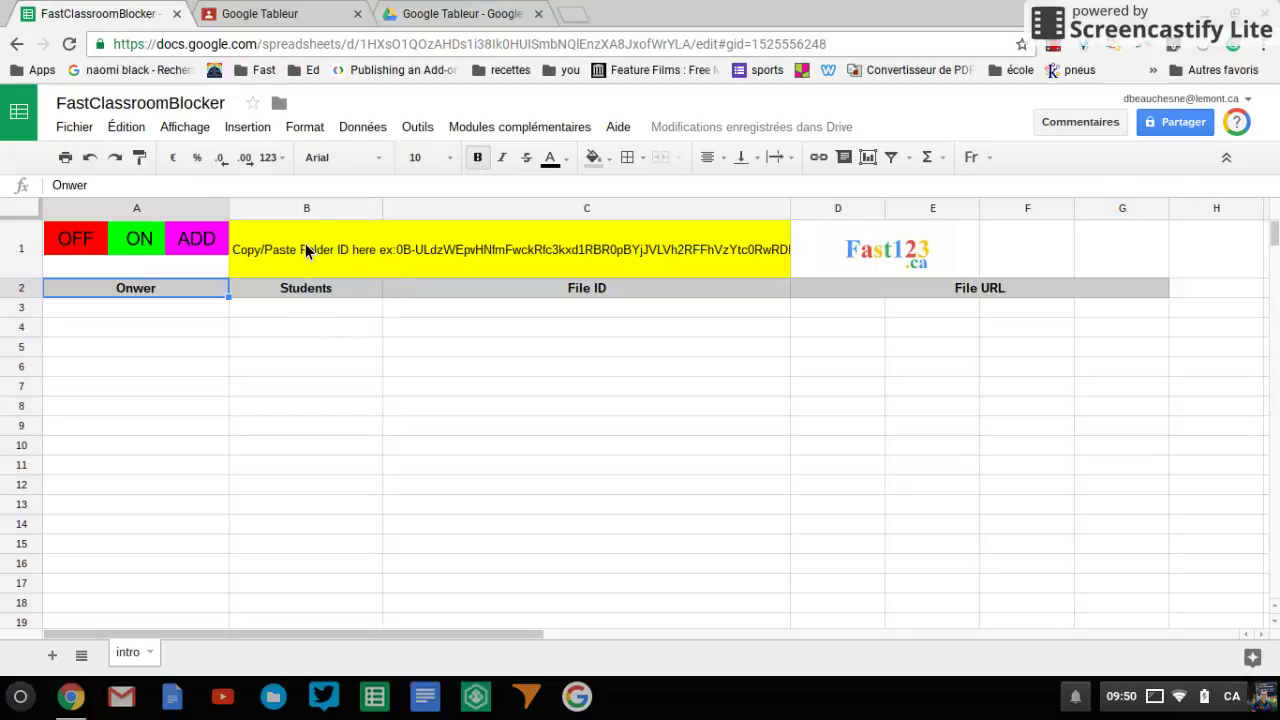
left_click(270, 256)
right_click(313, 252)
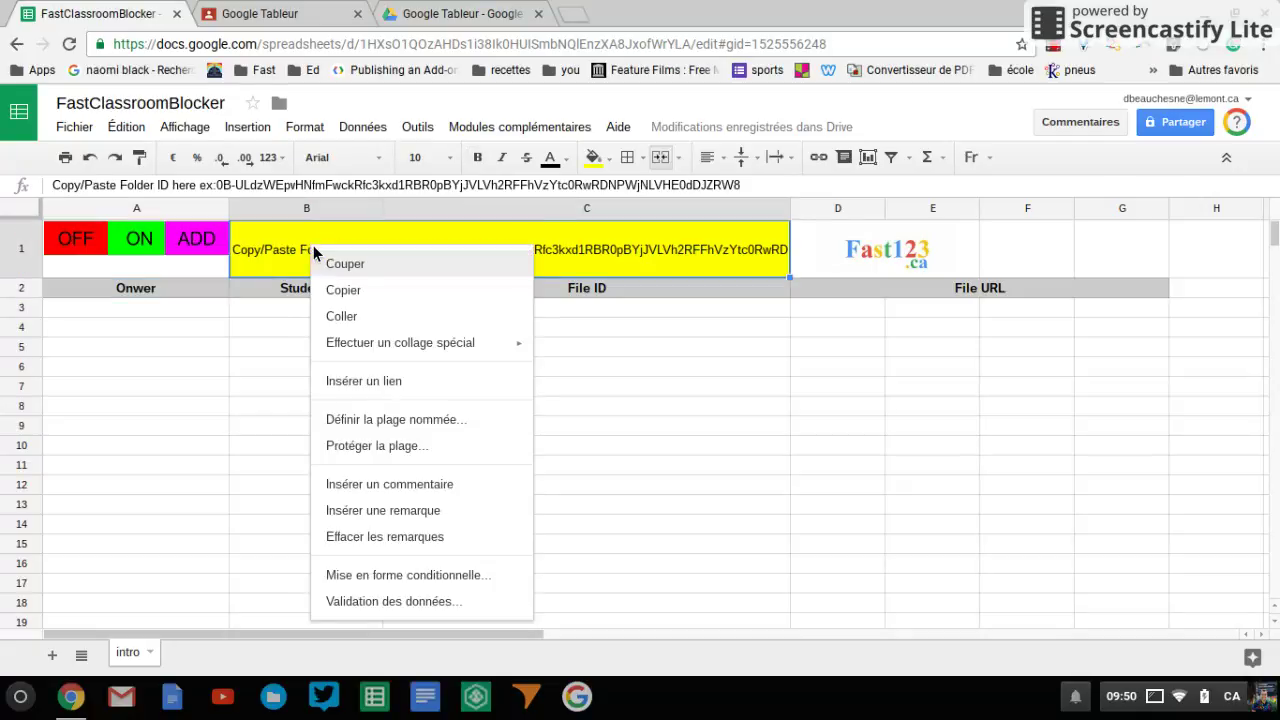
left_click(341, 316)
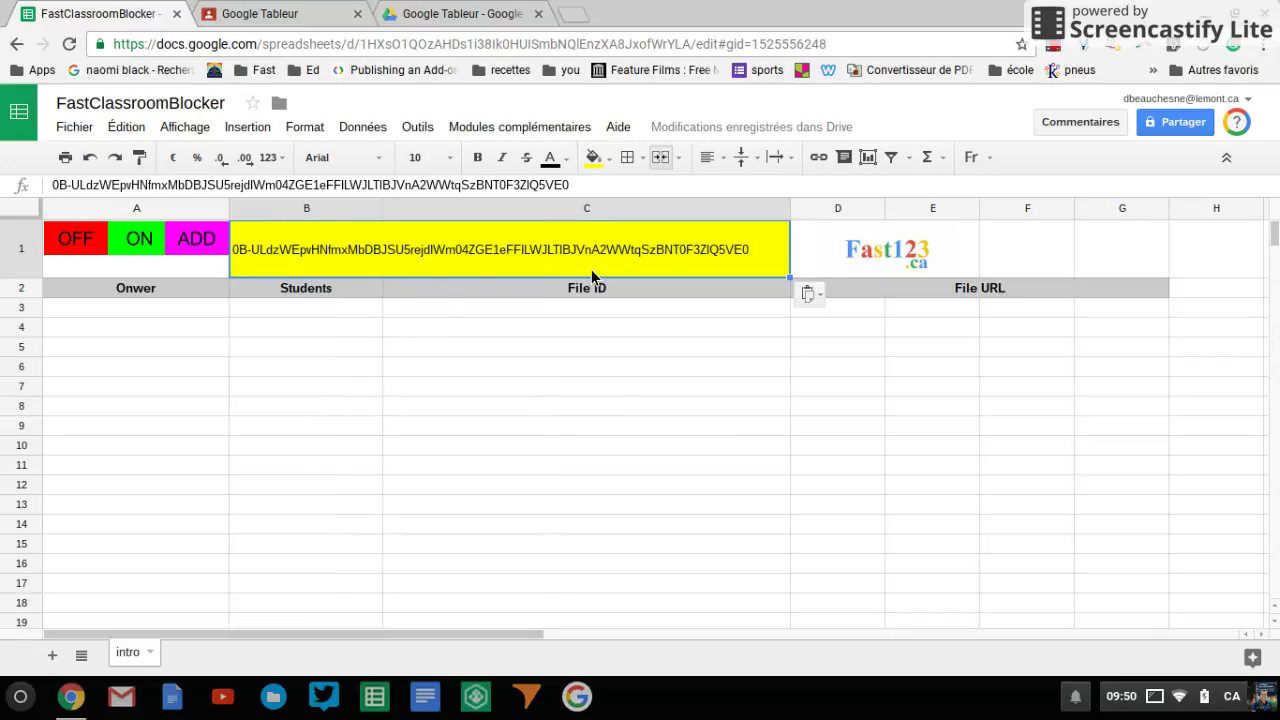
Step: Run the OFF script, confirm revoking all students' access to the Google Tableur folder's files, and review the generated file list
left_click(88, 248)
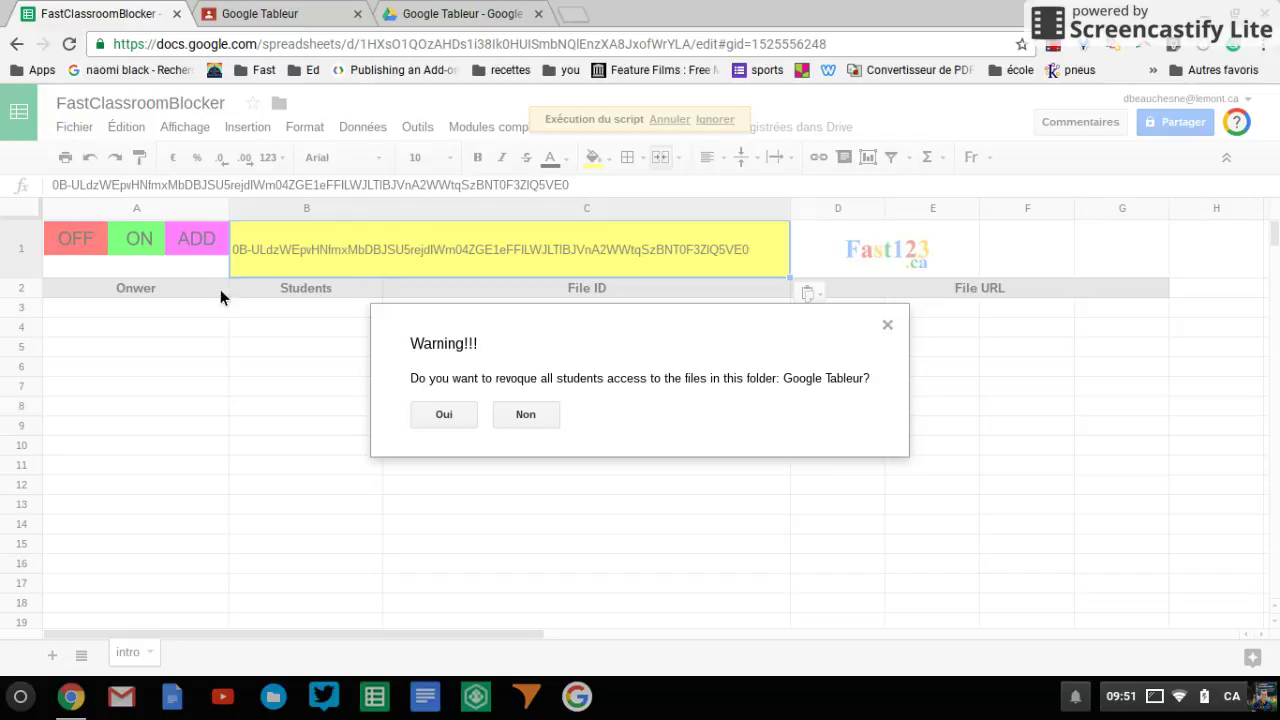
left_click(456, 416)
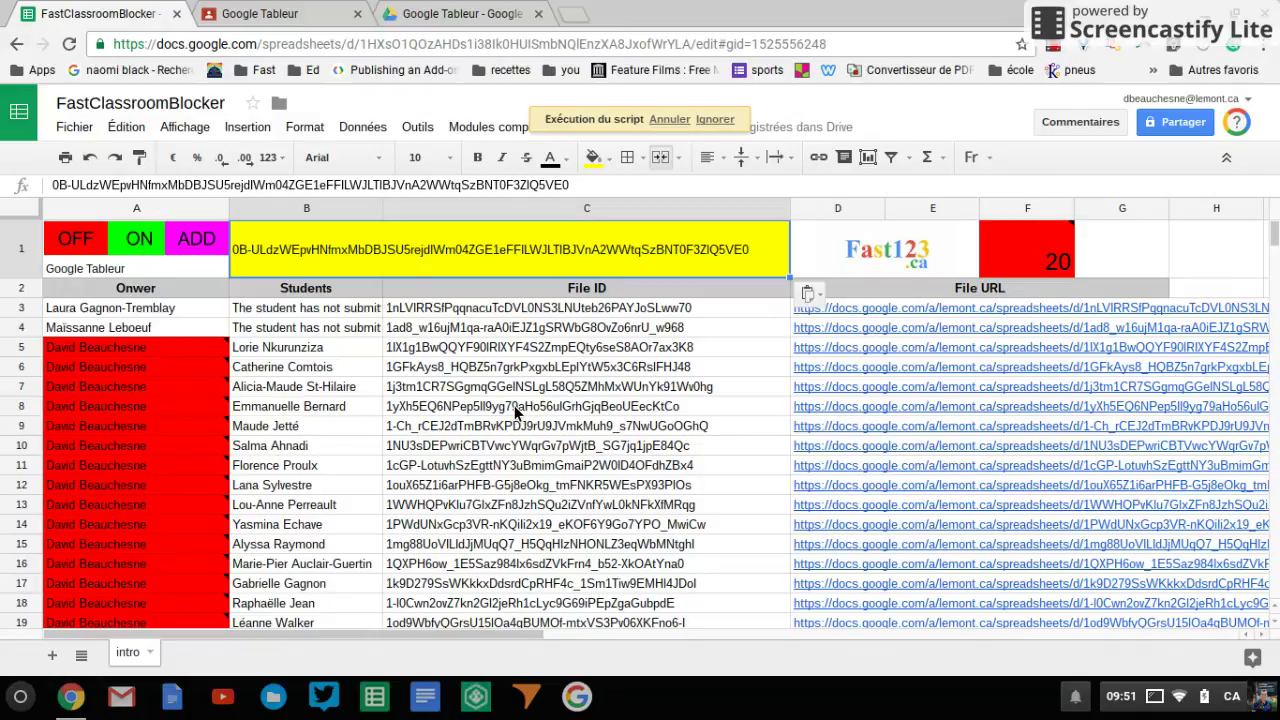
scroll(514, 405, "down", 5)
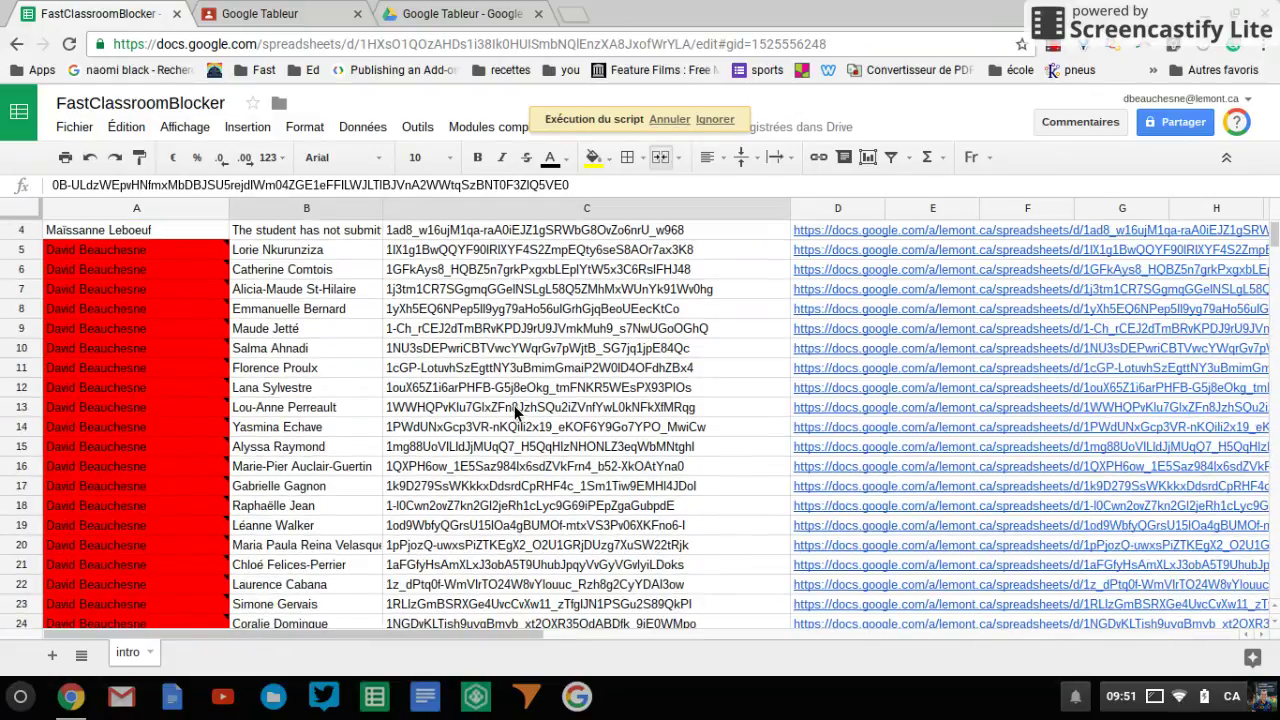
scroll(514, 405, "down", 1)
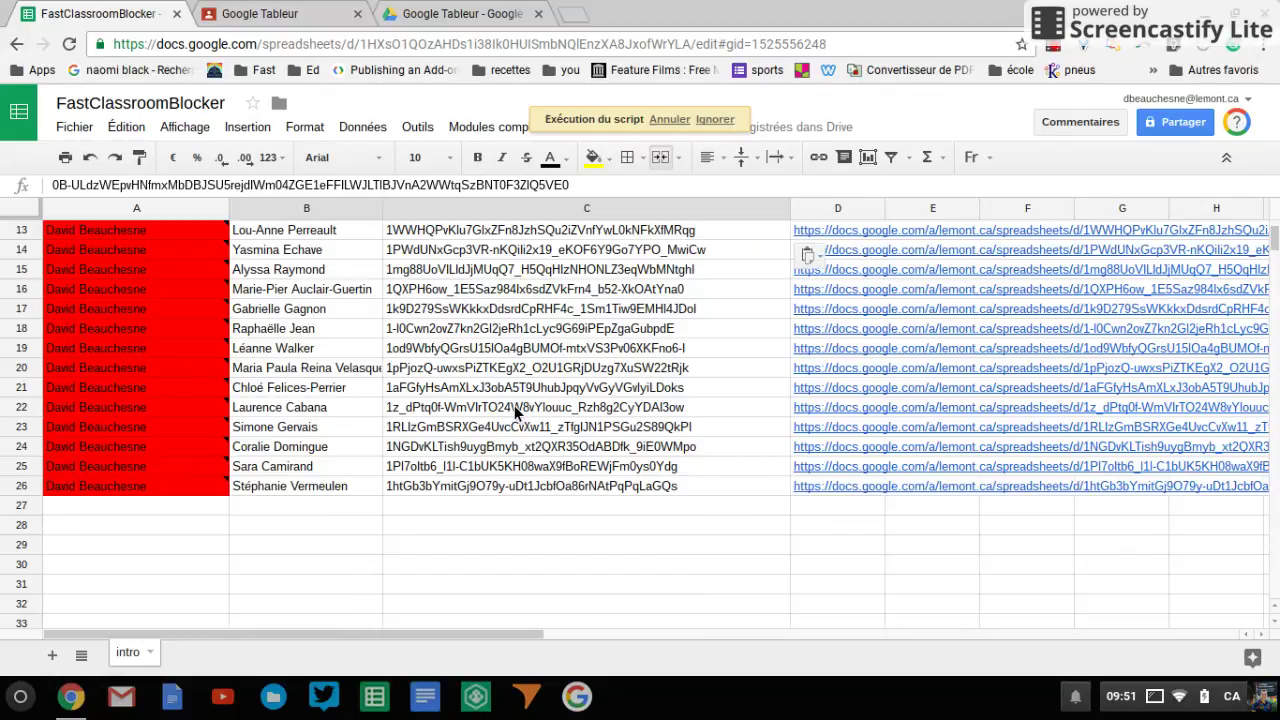
scroll(514, 410, "down", 1)
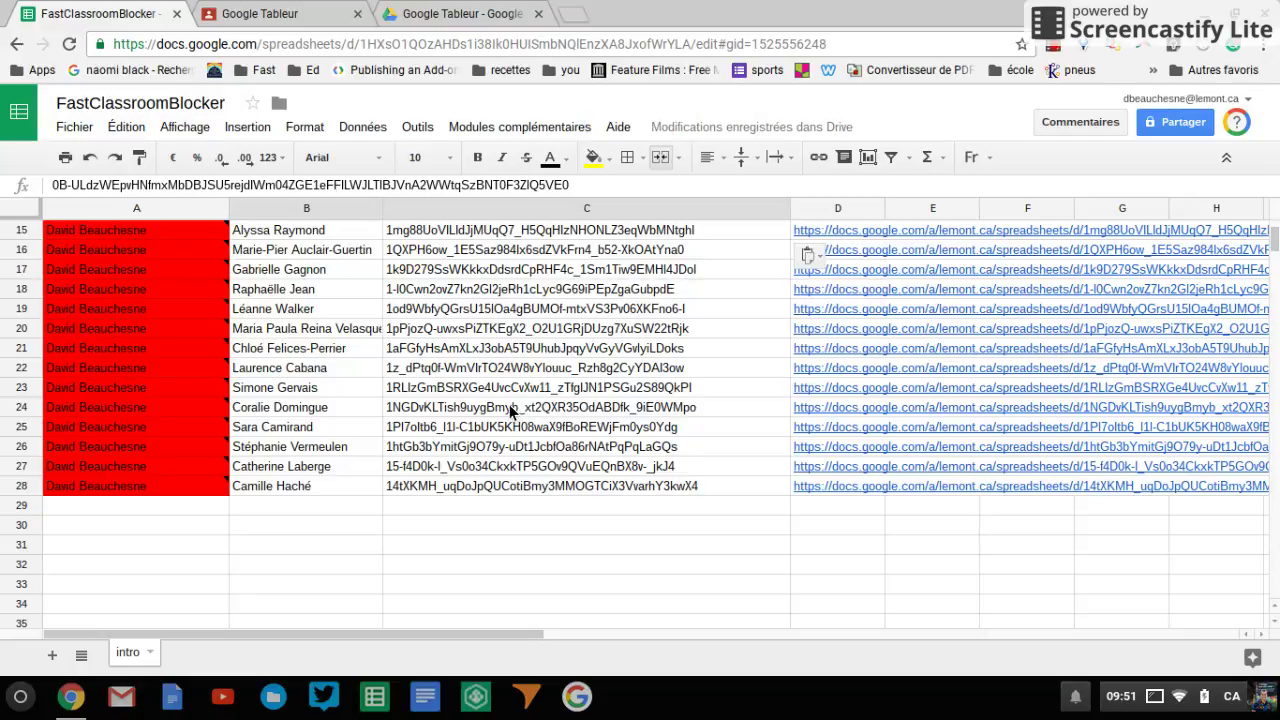
scroll(509, 404, "up", 5)
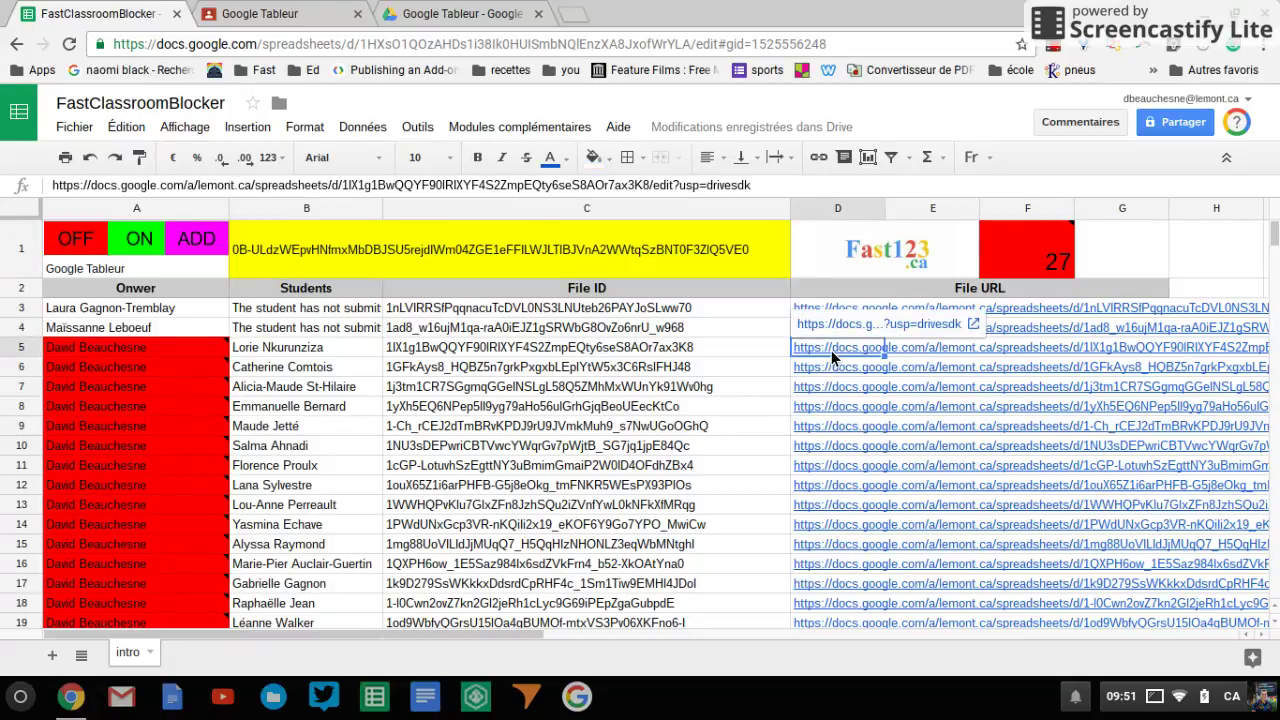
Step: Open the student file linked in row 5 and check who has access in its advanced sharing settings
left_click(845, 323)
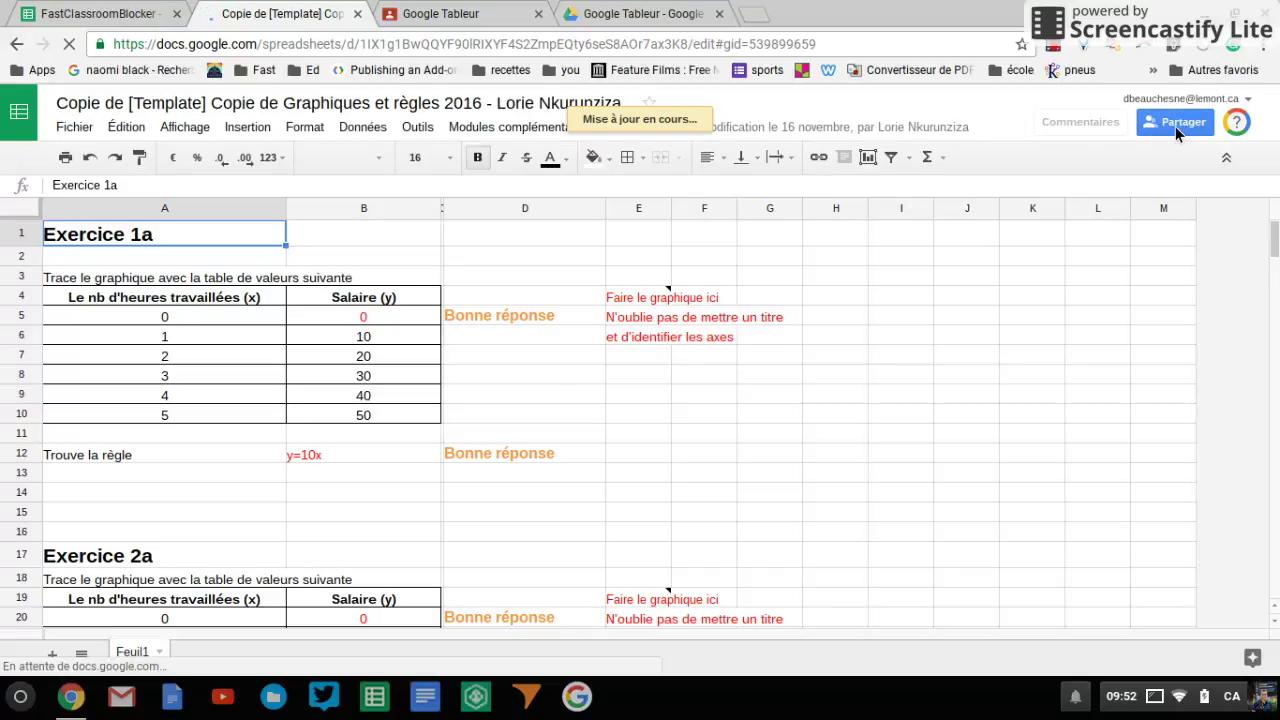
left_click(1174, 127)
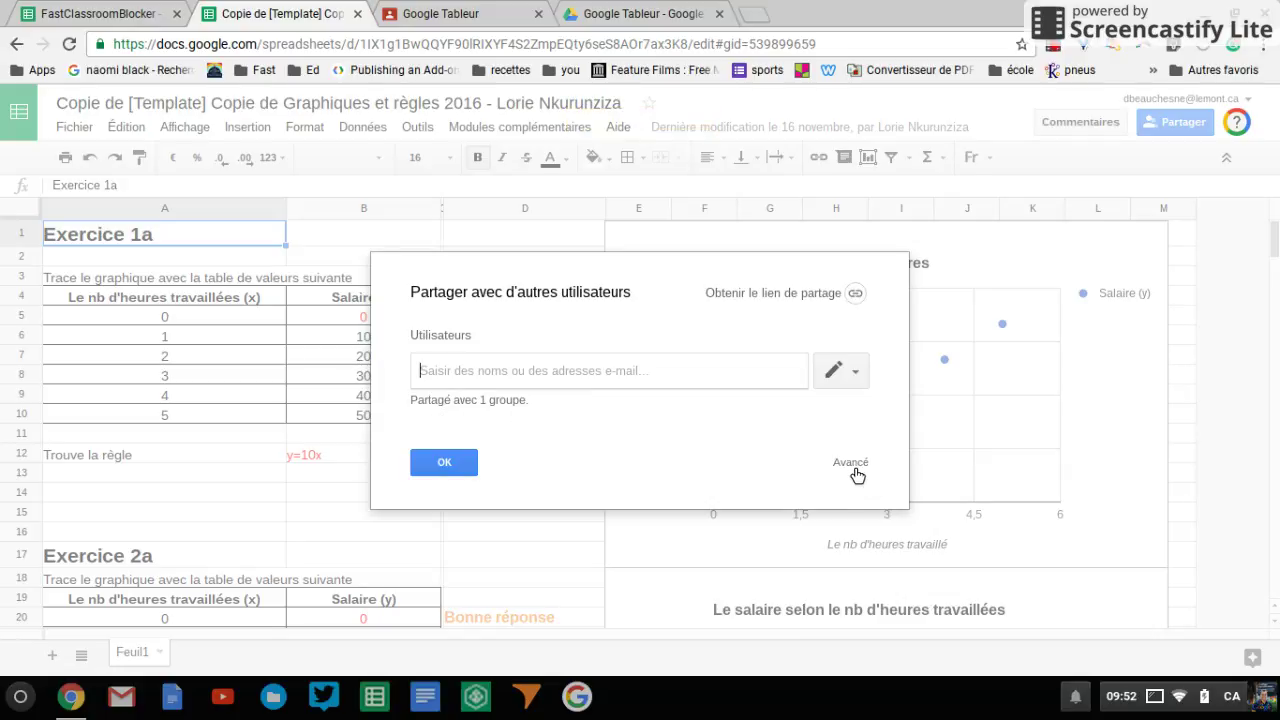
left_click(855, 467)
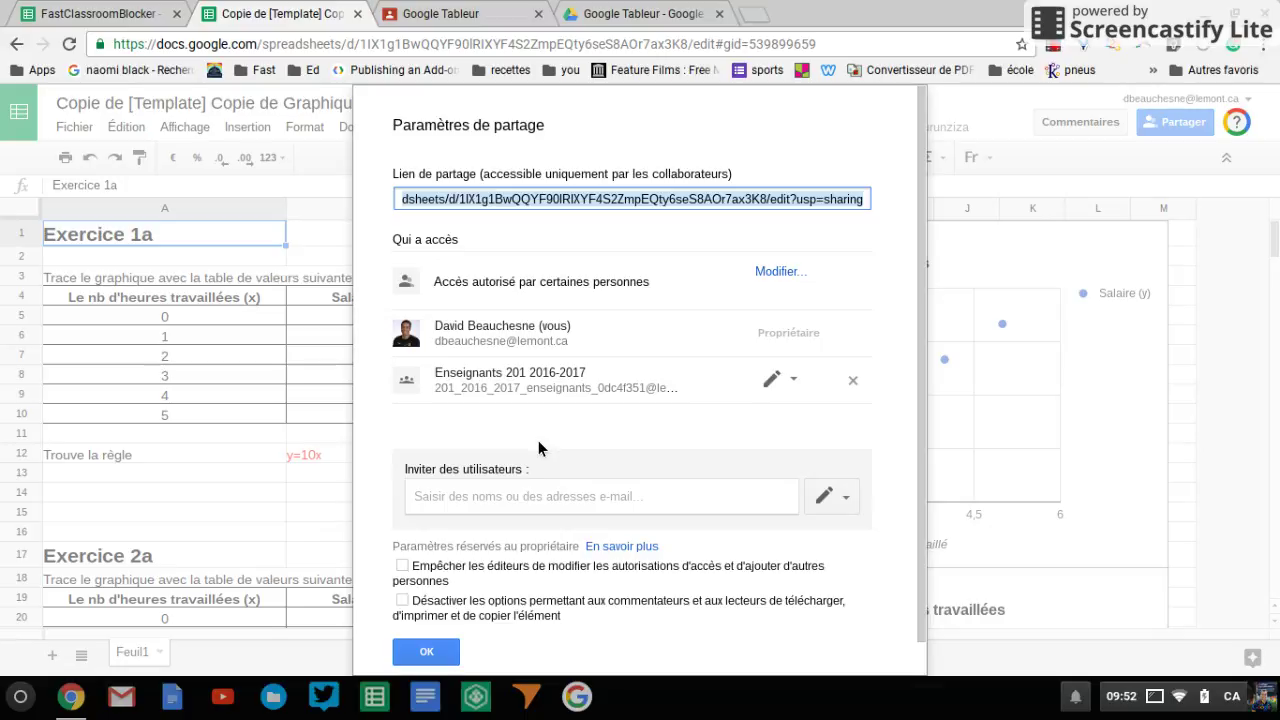
left_click(445, 651)
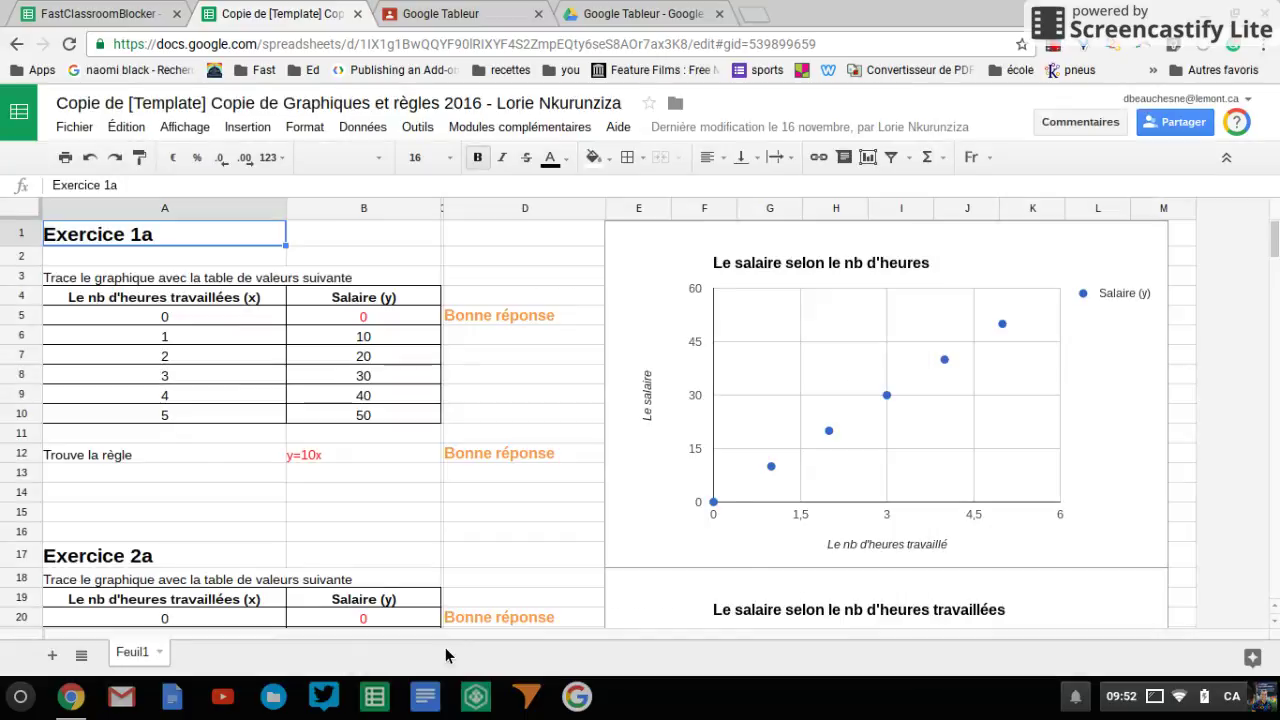
Step: Return to FastClassroomBlocker and run the ON script, accepting that all students are notified by email and can view their files
left_click(133, 17)
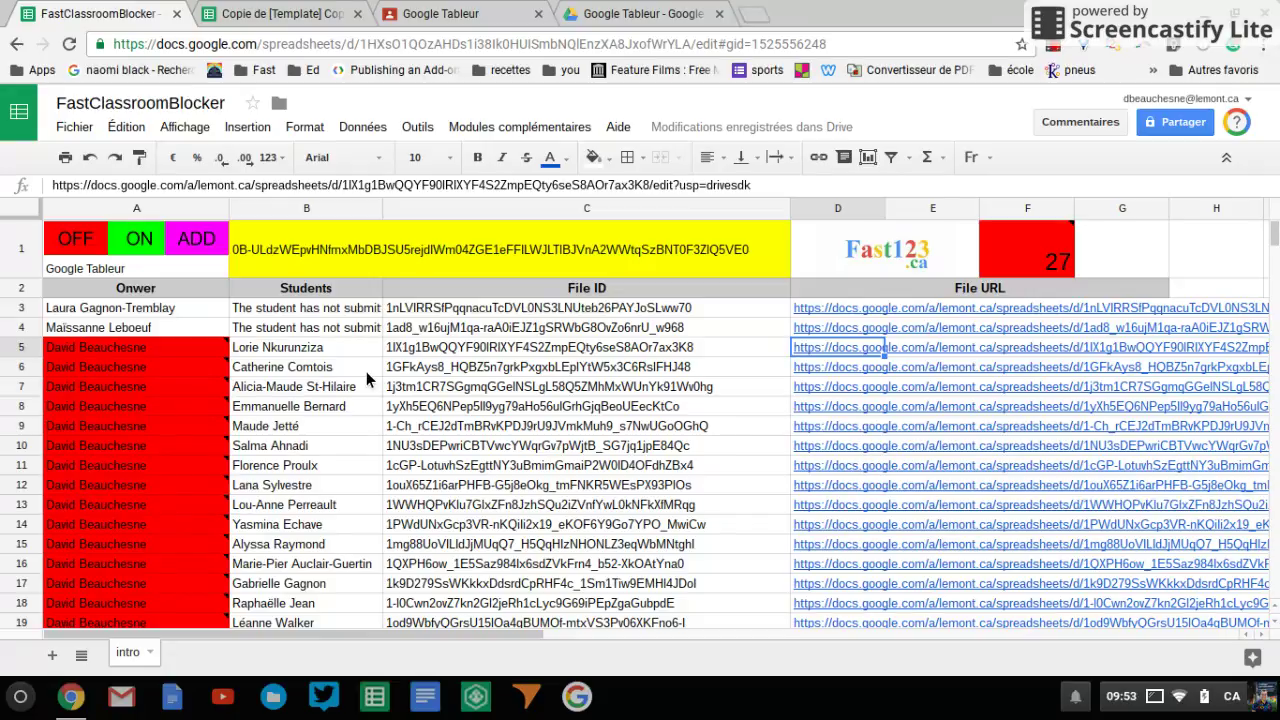
left_click(135, 246)
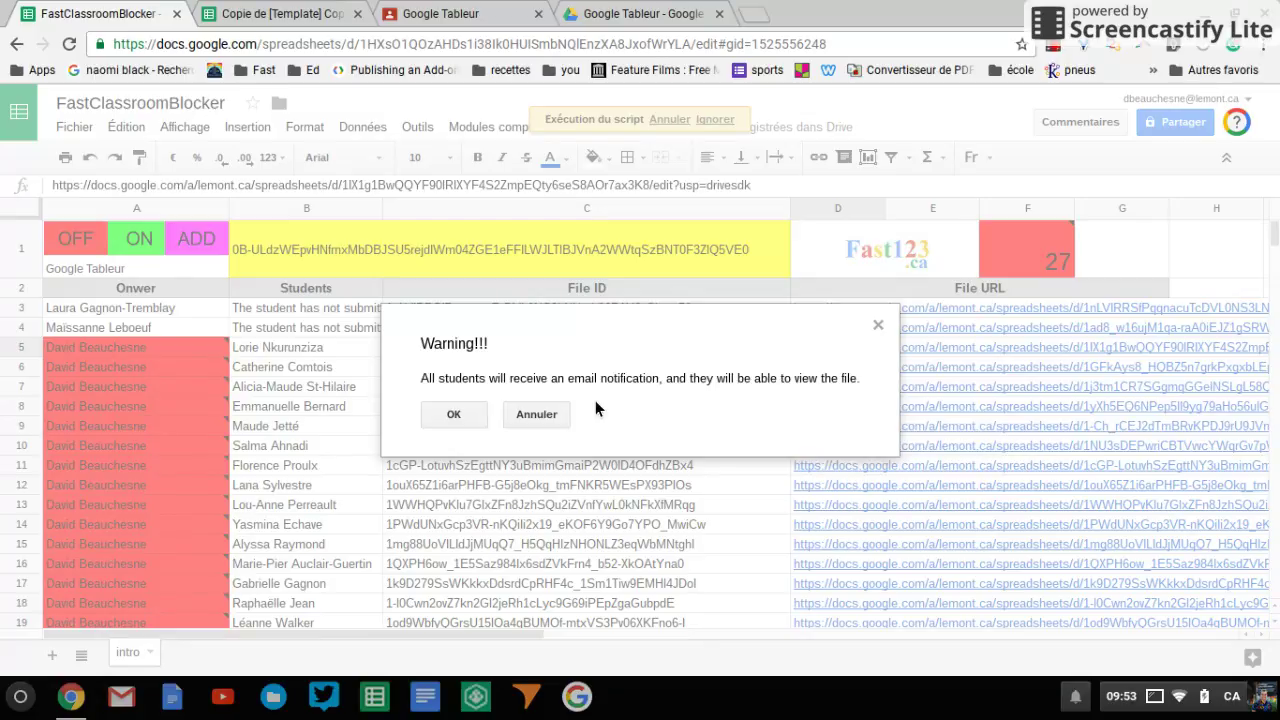
left_click(455, 415)
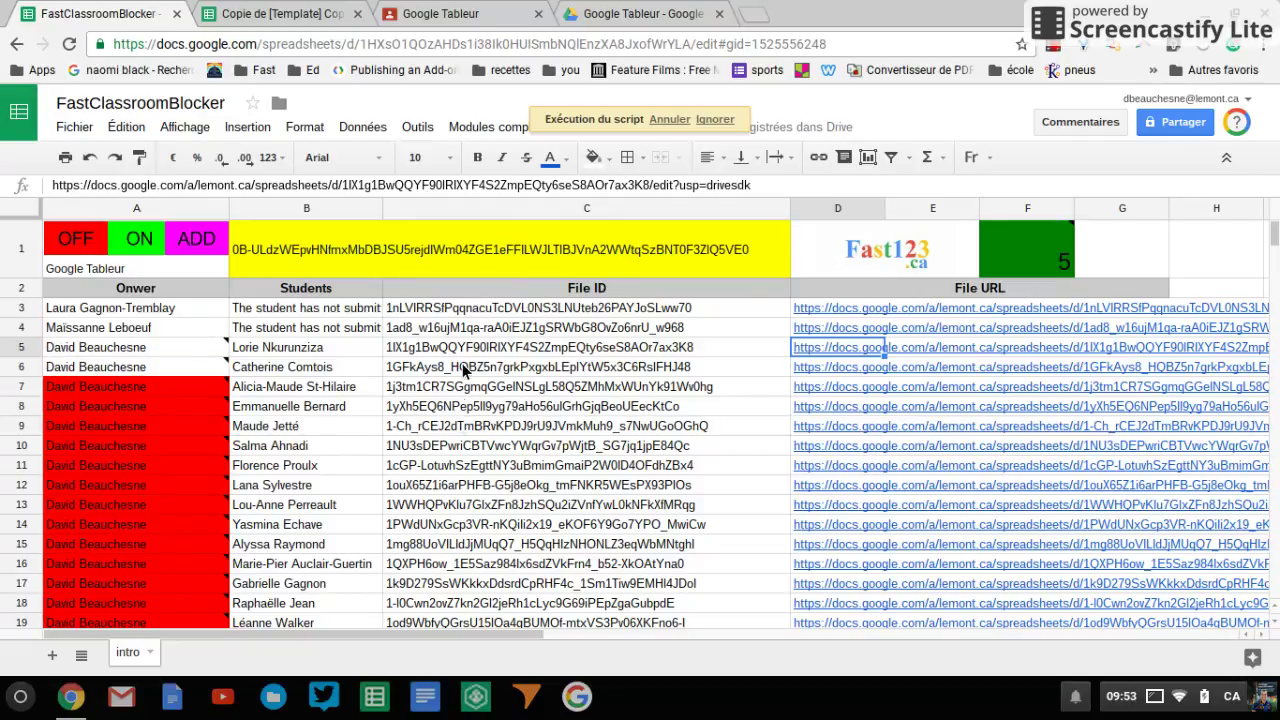
mouse_move(151, 350)
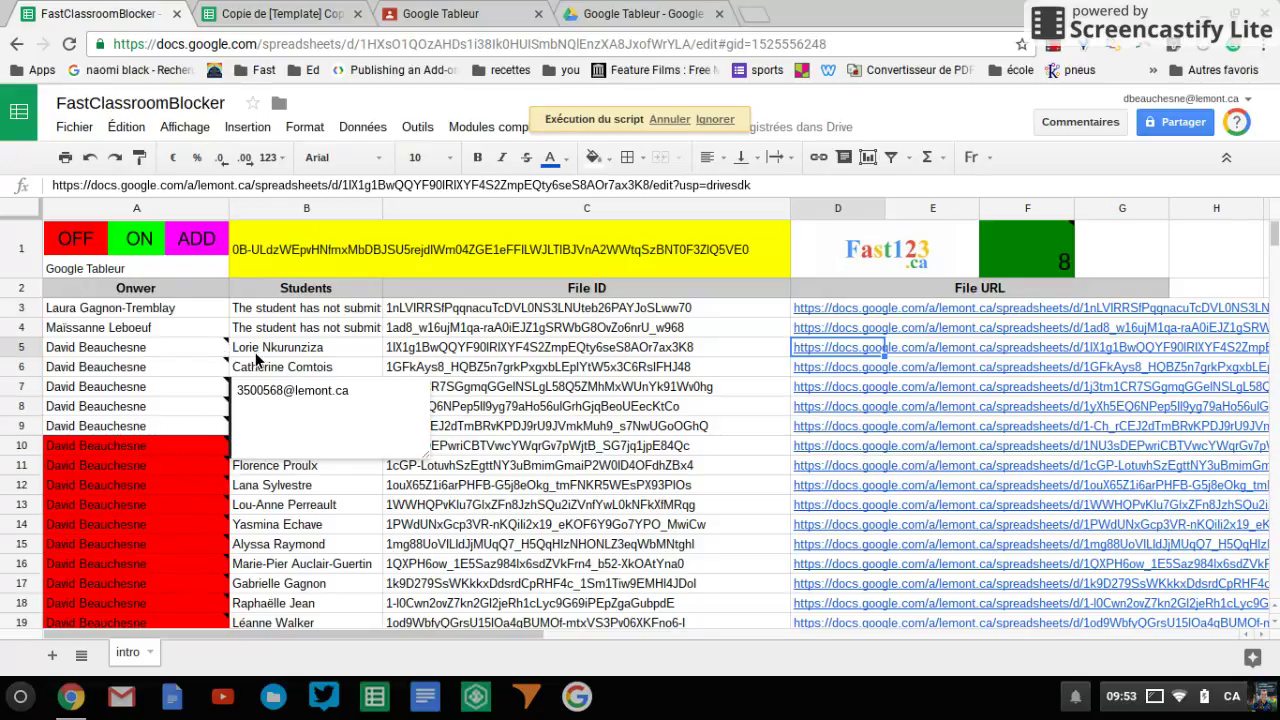
Step: Reopen row 5's student file and check in its advanced sharing settings whether the student has viewing access
mouse_move(856, 356)
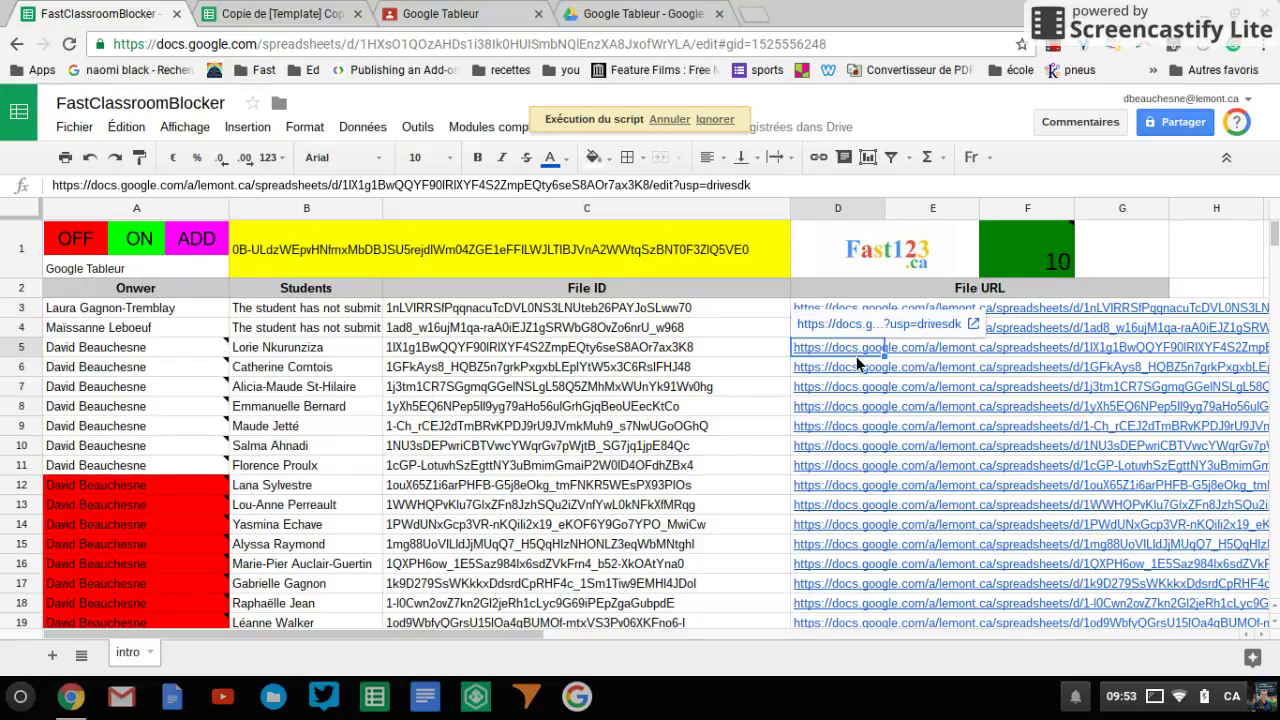
left_click(878, 324)
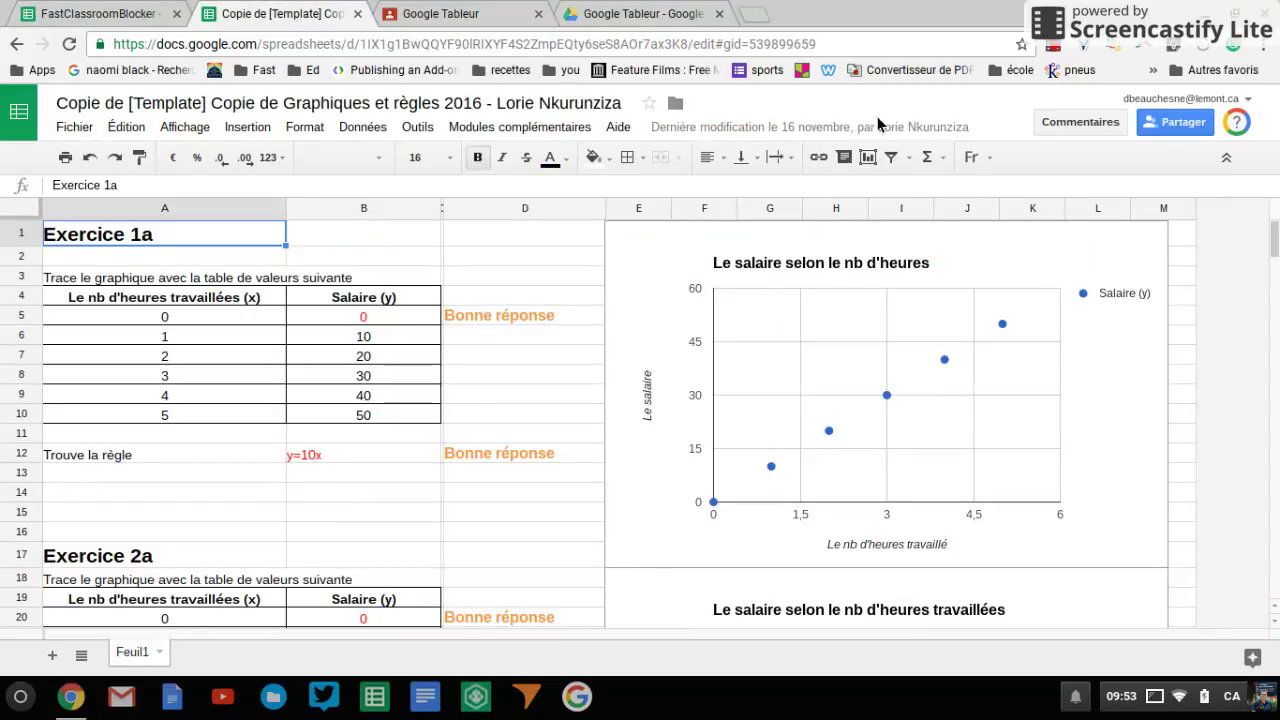
left_click(1178, 122)
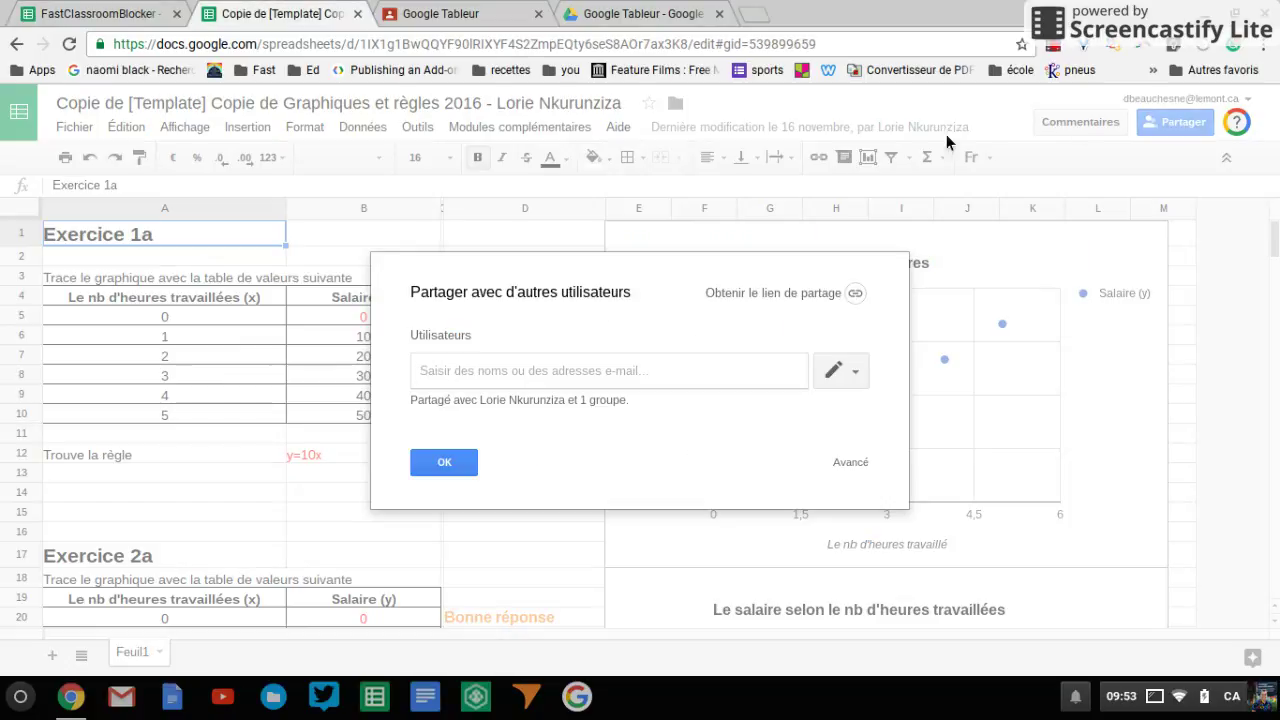
left_click(855, 464)
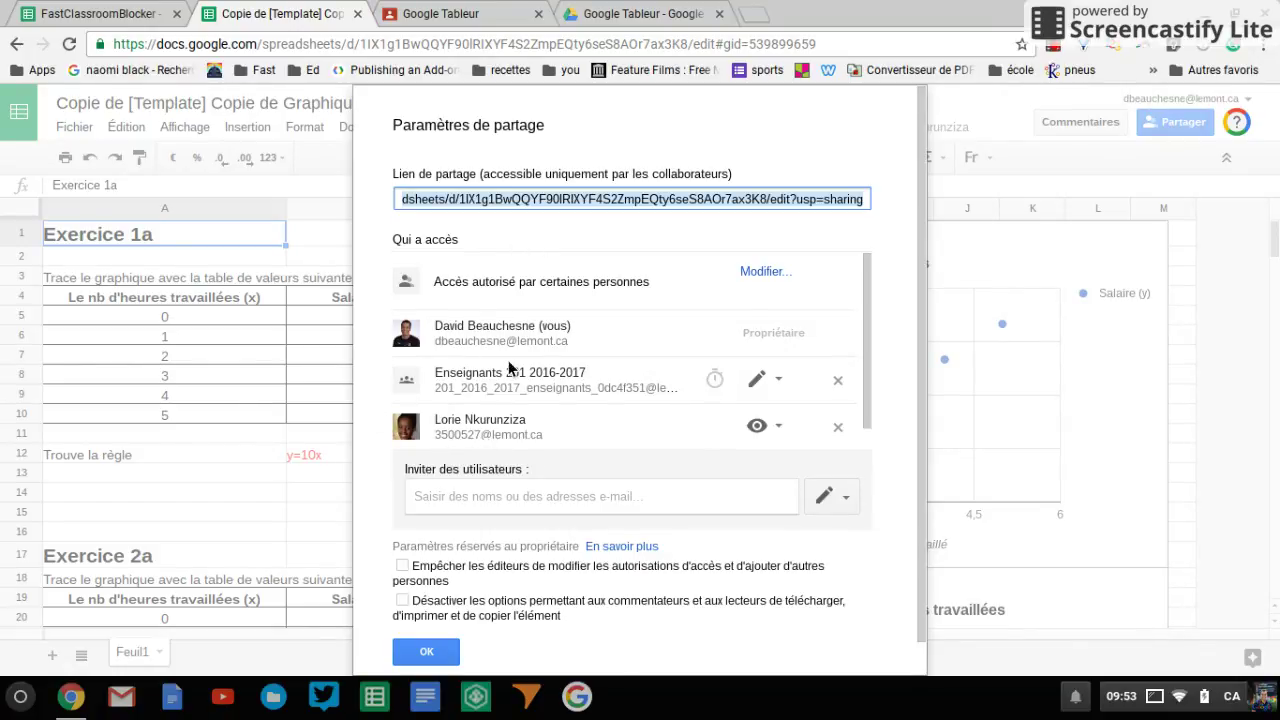
left_click(426, 651)
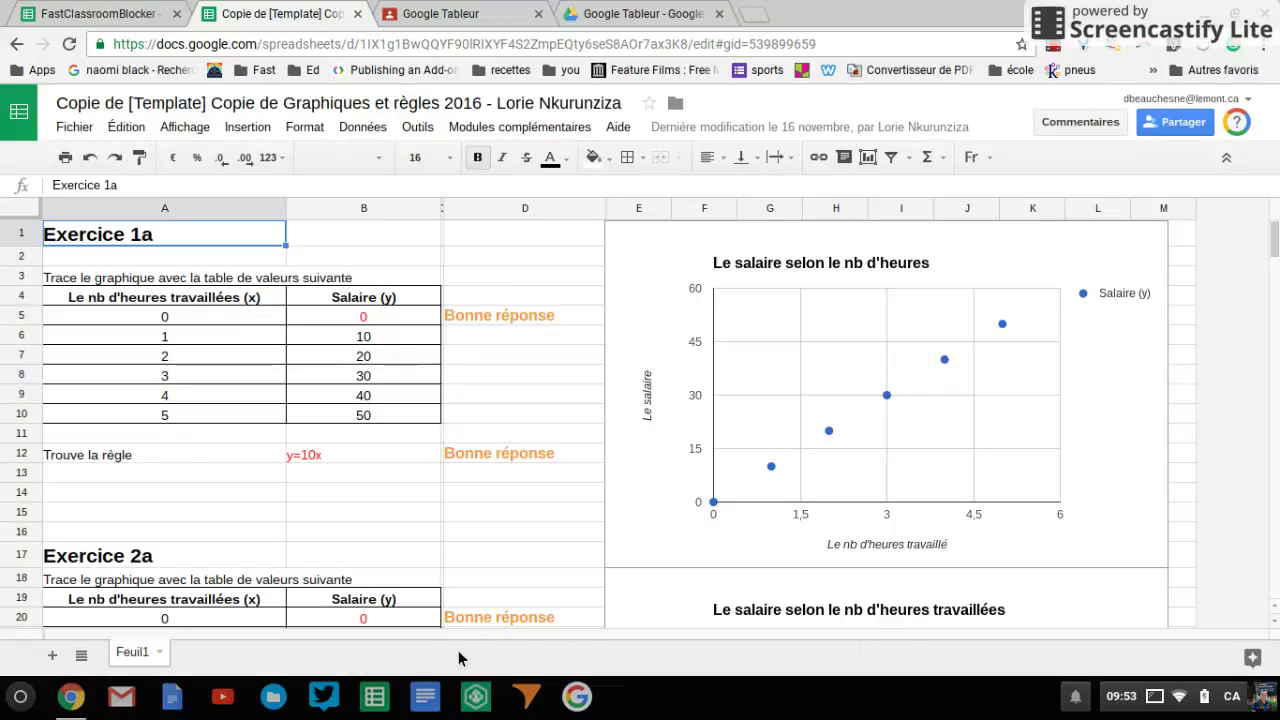
Step: Return to FastClassroomBlocker, run the ADD script to create a folder sheet named 208, and go back to the intro sheet
left_click(97, 10)
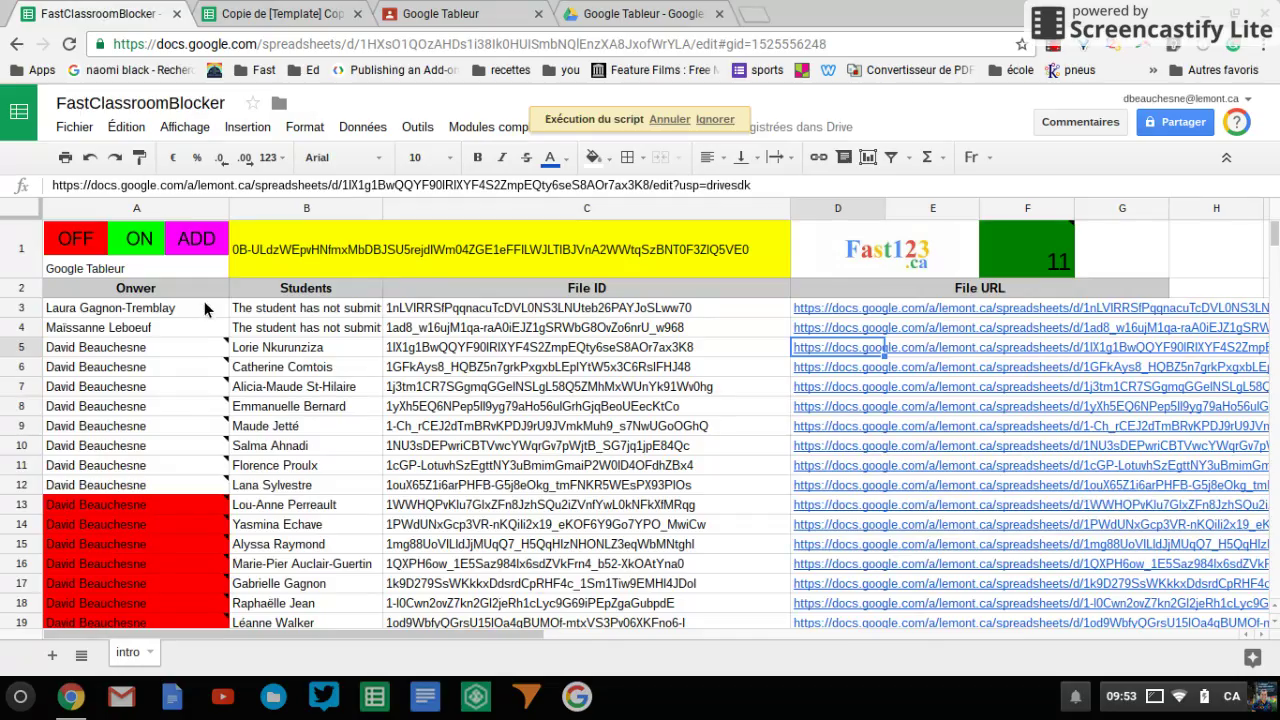
scroll(228, 356, "down", 3)
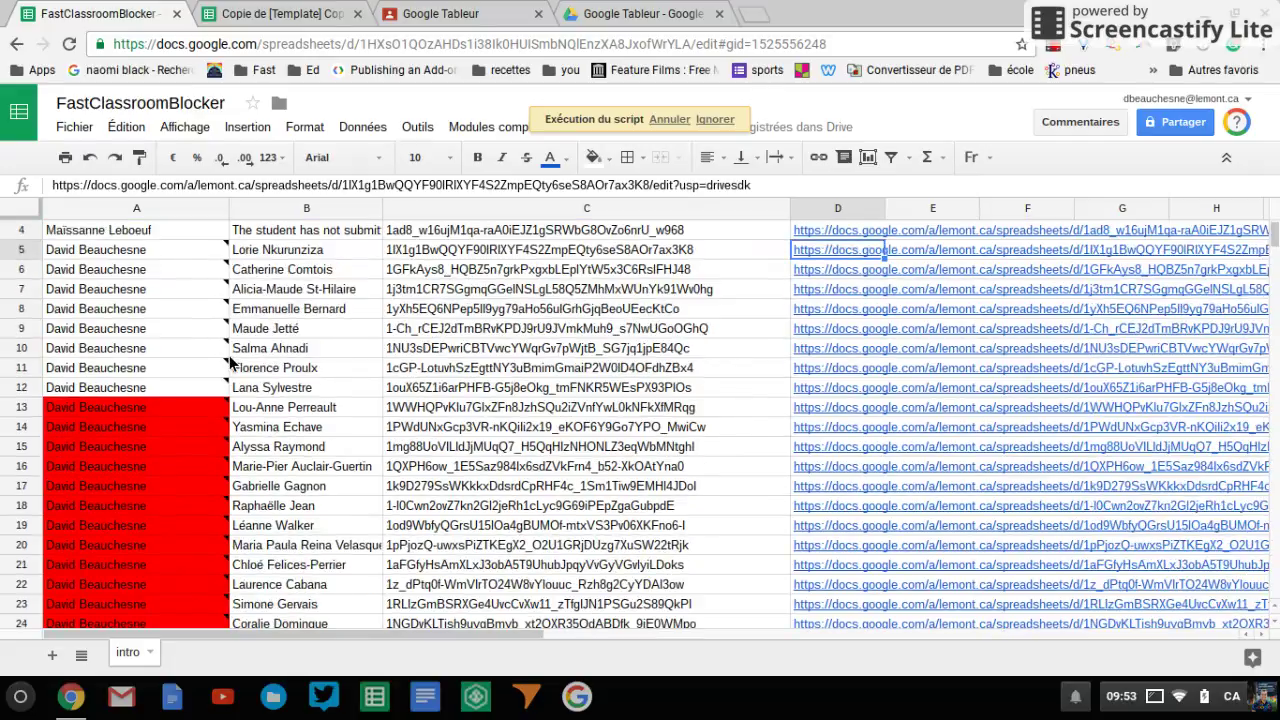
scroll(230, 363, "up", 3)
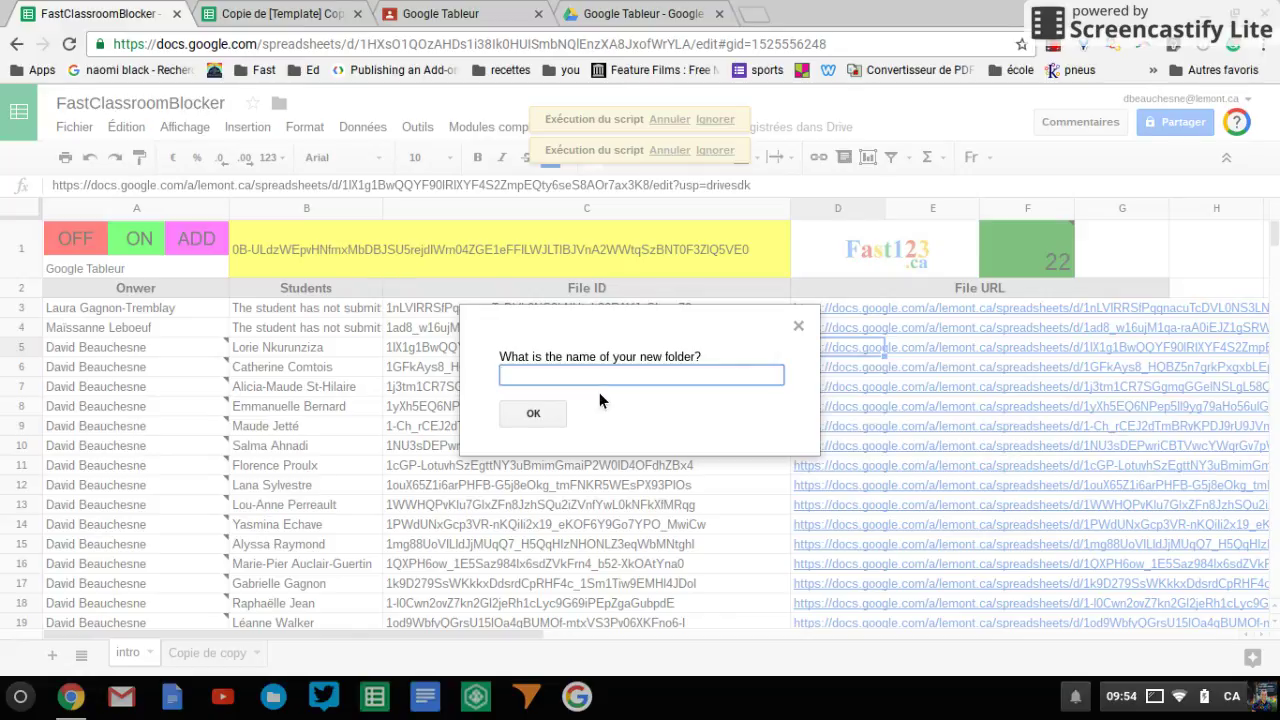
type("208")
left_click(543, 415)
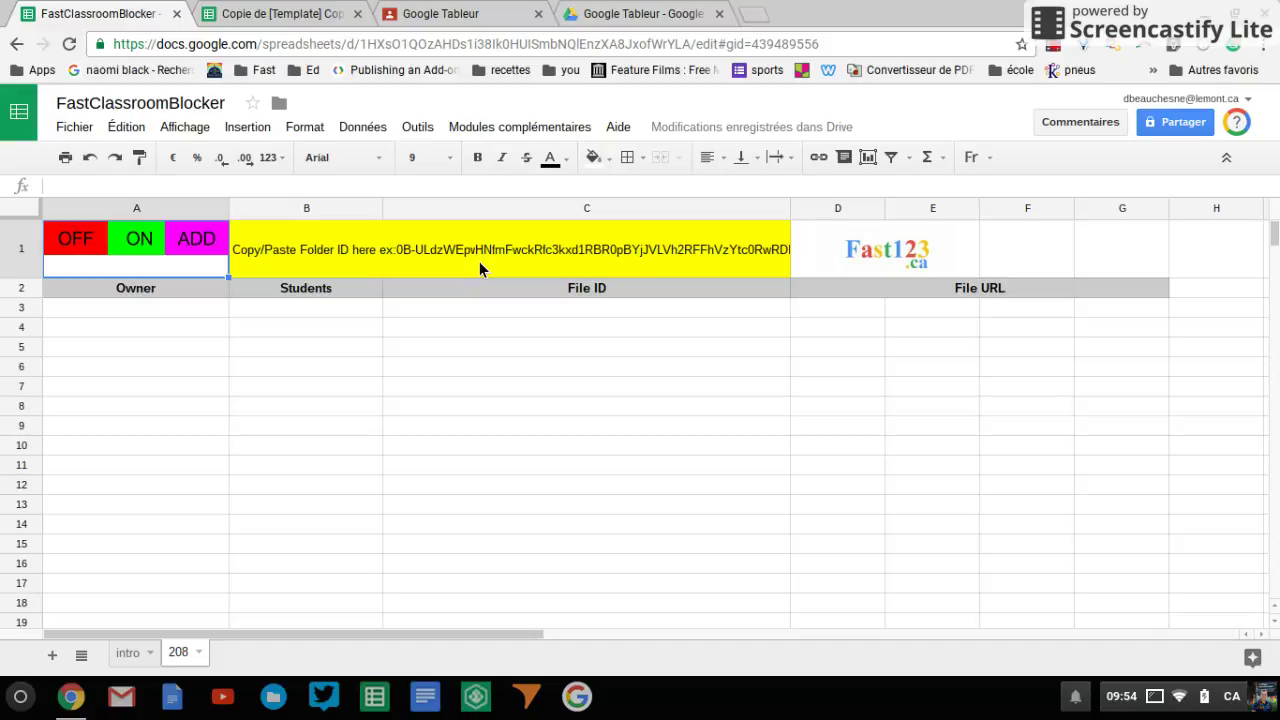
left_click(133, 658)
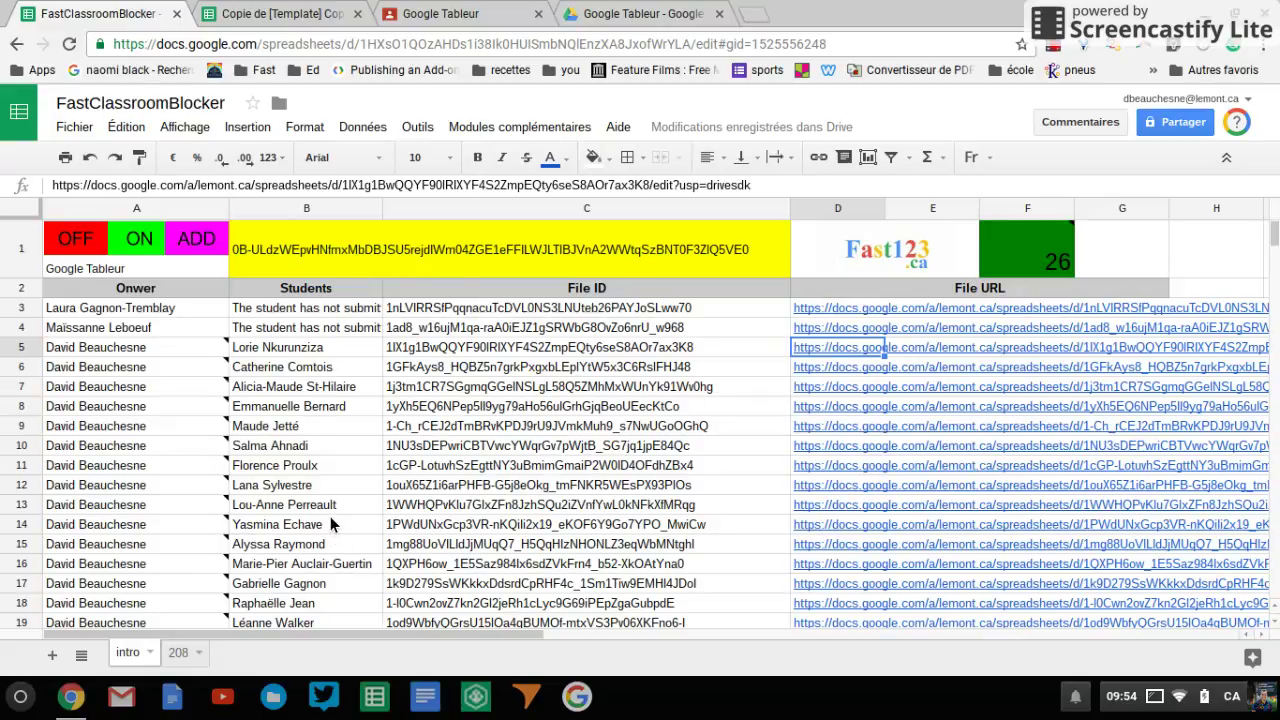
mouse_move(847, 454)
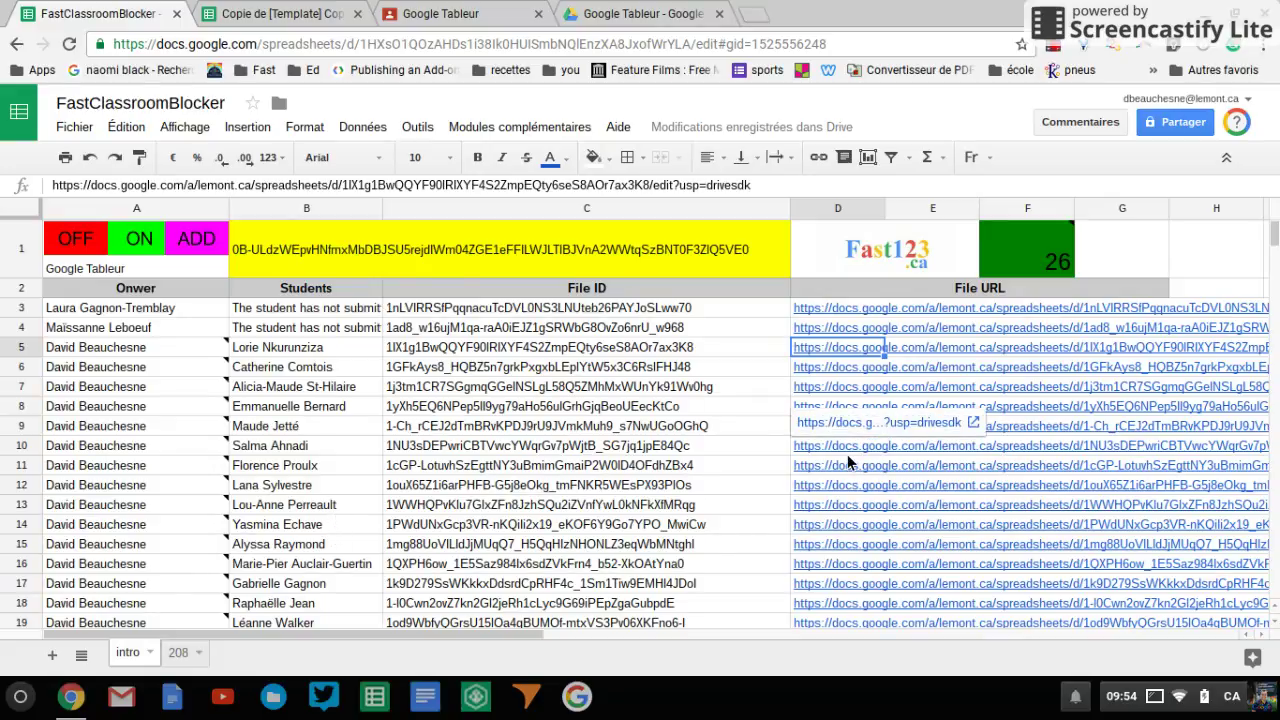
left_click(752, 17)
type("www.Fa")
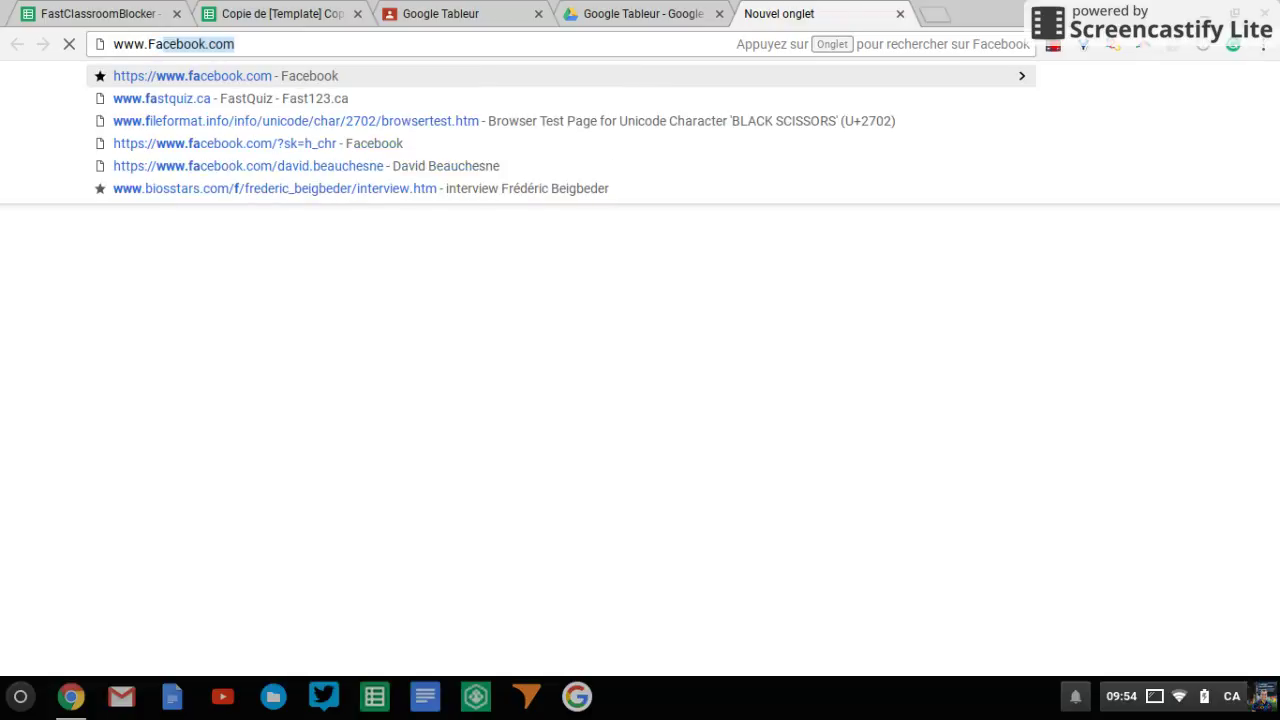
type("st123")
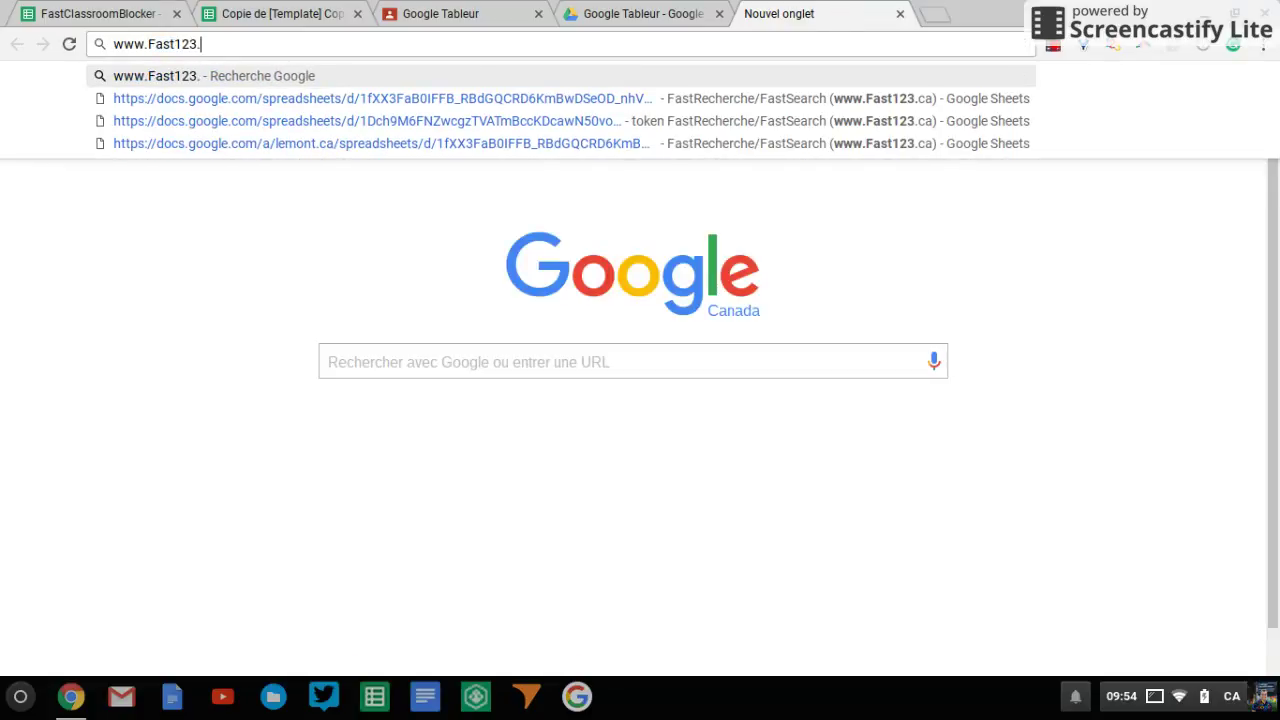
type(".ca")
key("Return")
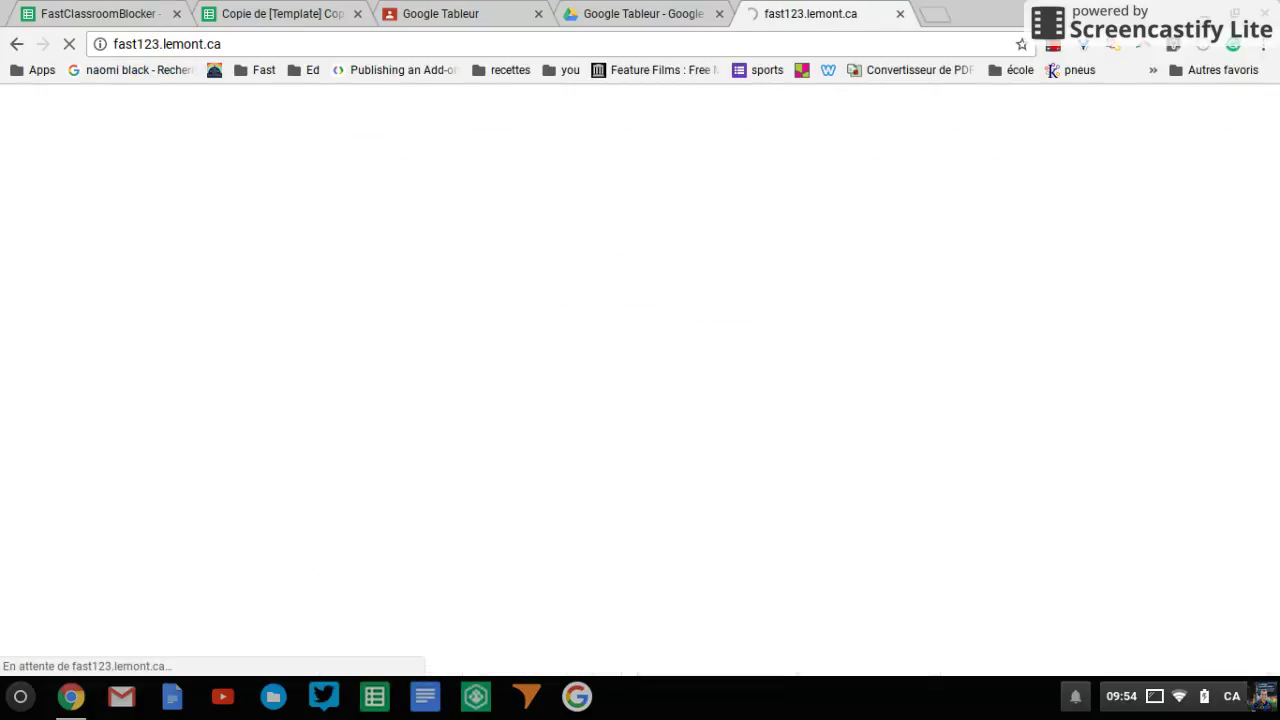